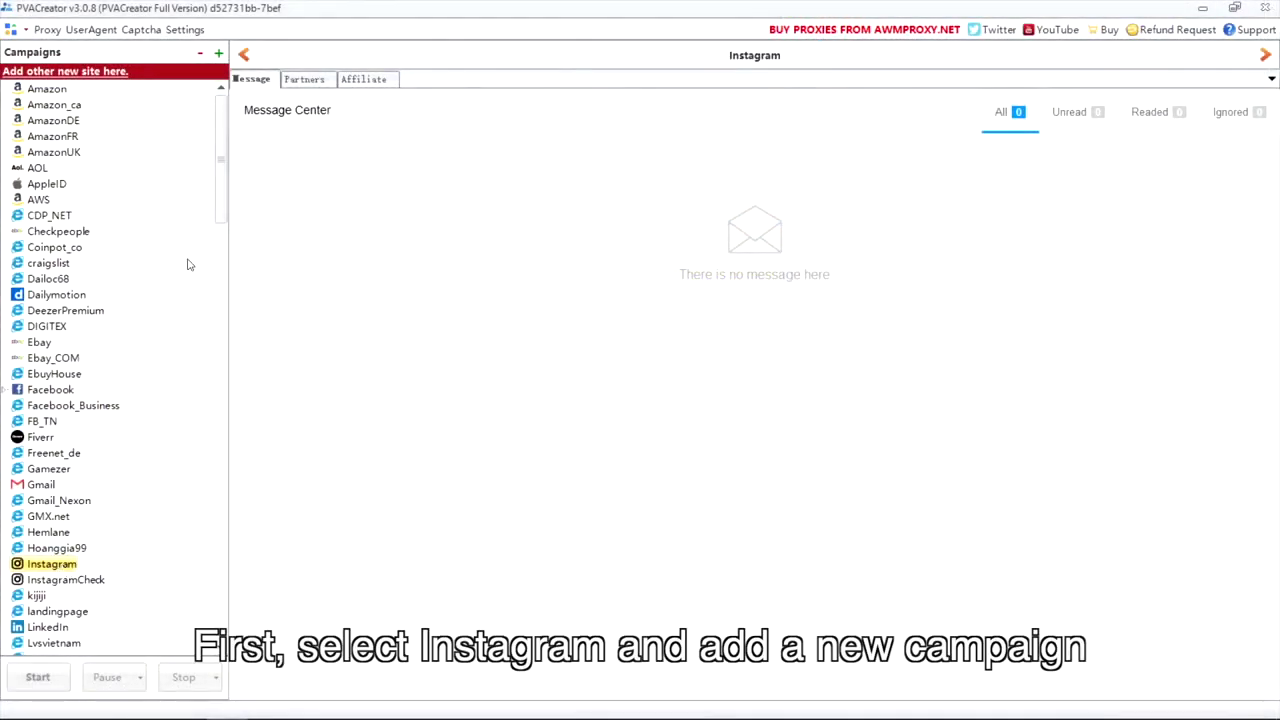
Create a new campaign named 'ins' with 10 accounts and move past the proxy list
{"action": "left_click", "coordinate": [219, 53]}
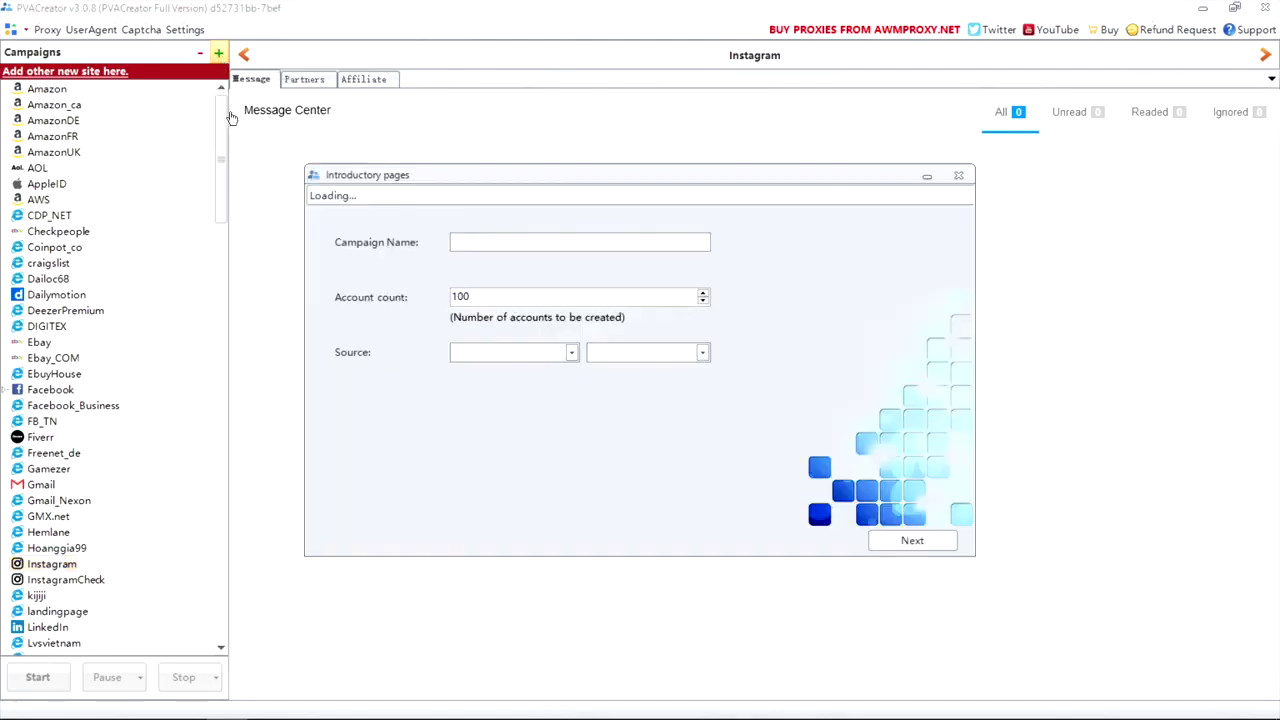
{"action": "type", "text": "ins"}
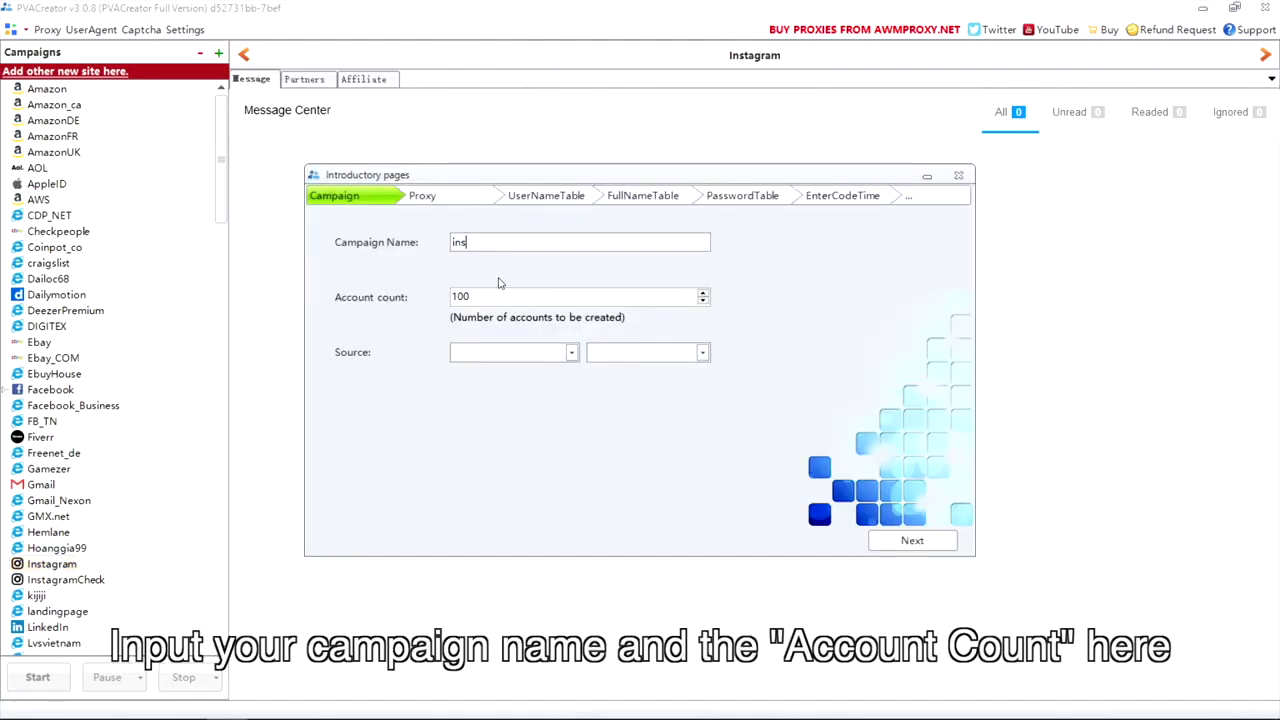
{"action": "left_click", "coordinate": [503, 296]}
{"action": "key", "text": "BackSpace"}
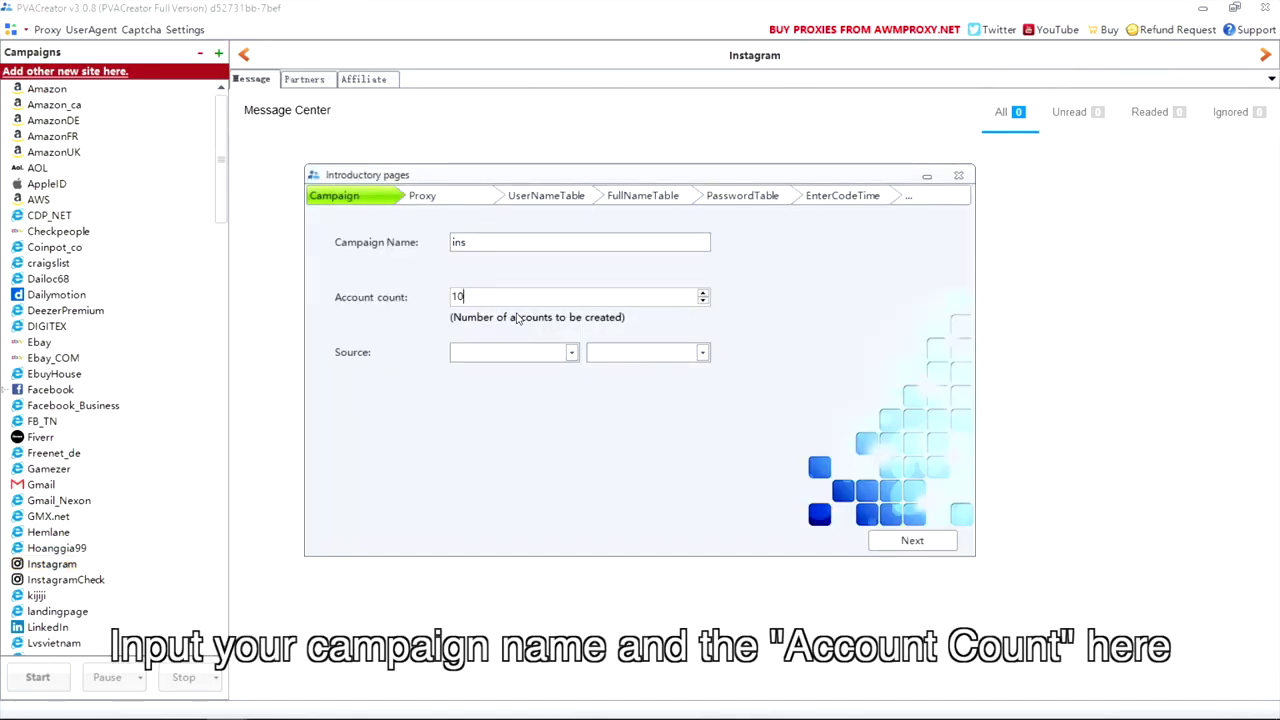
{"action": "left_click", "coordinate": [880, 539]}
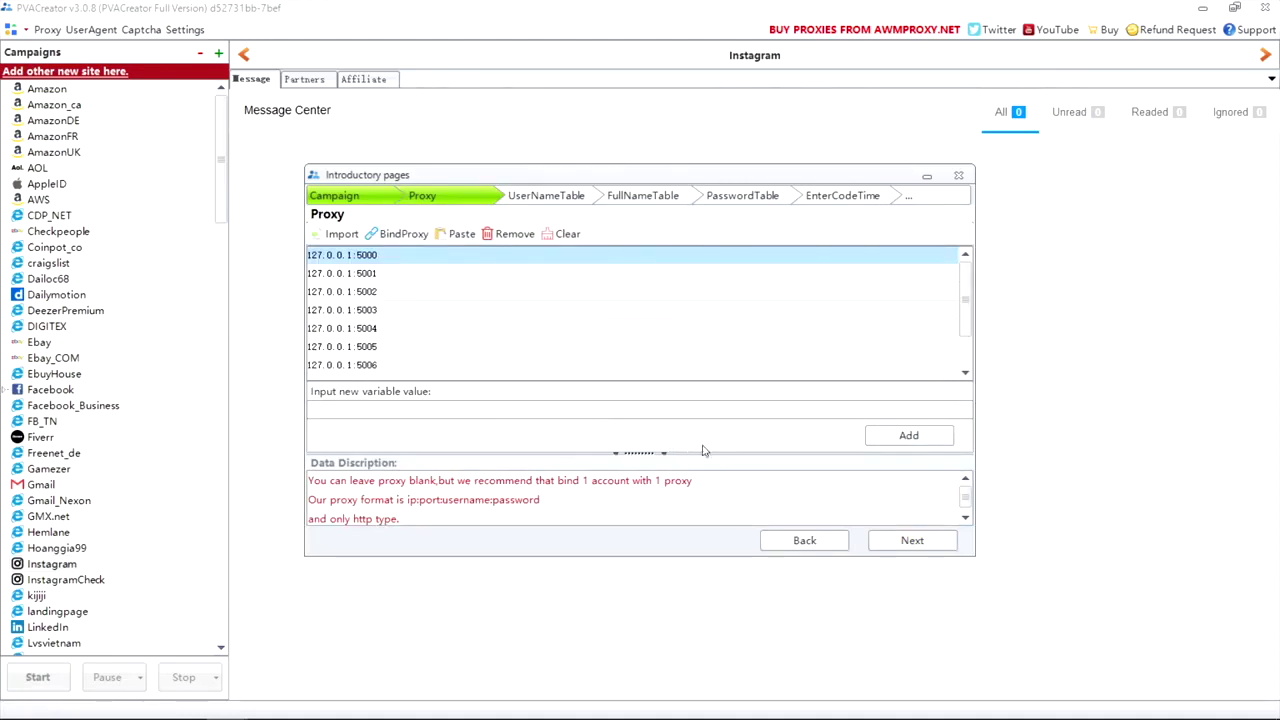
Accept the ten usernames and skip the full name, password and code wait time steps
{"action": "left_click", "coordinate": [910, 550]}
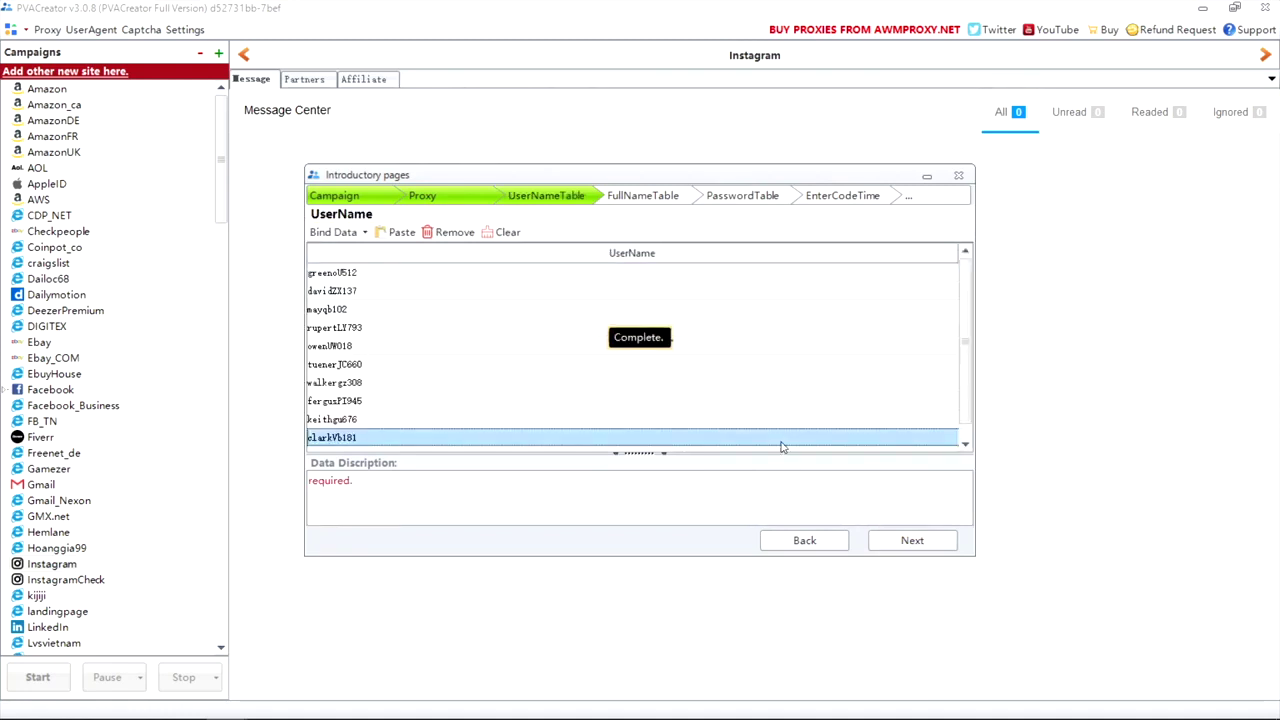
{"action": "left_click", "coordinate": [906, 540]}
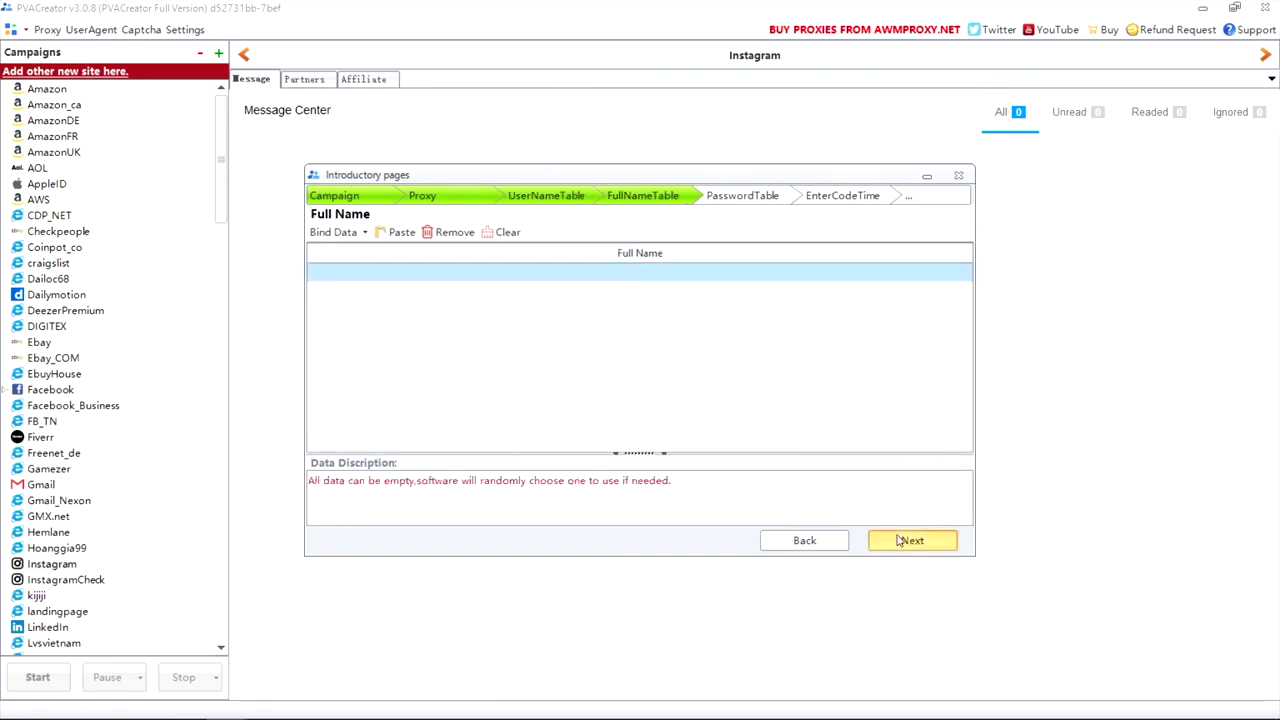
{"action": "left_click", "coordinate": [900, 540]}
{"action": "left_click", "coordinate": [909, 540]}
{"action": "left_click", "coordinate": [909, 540]}
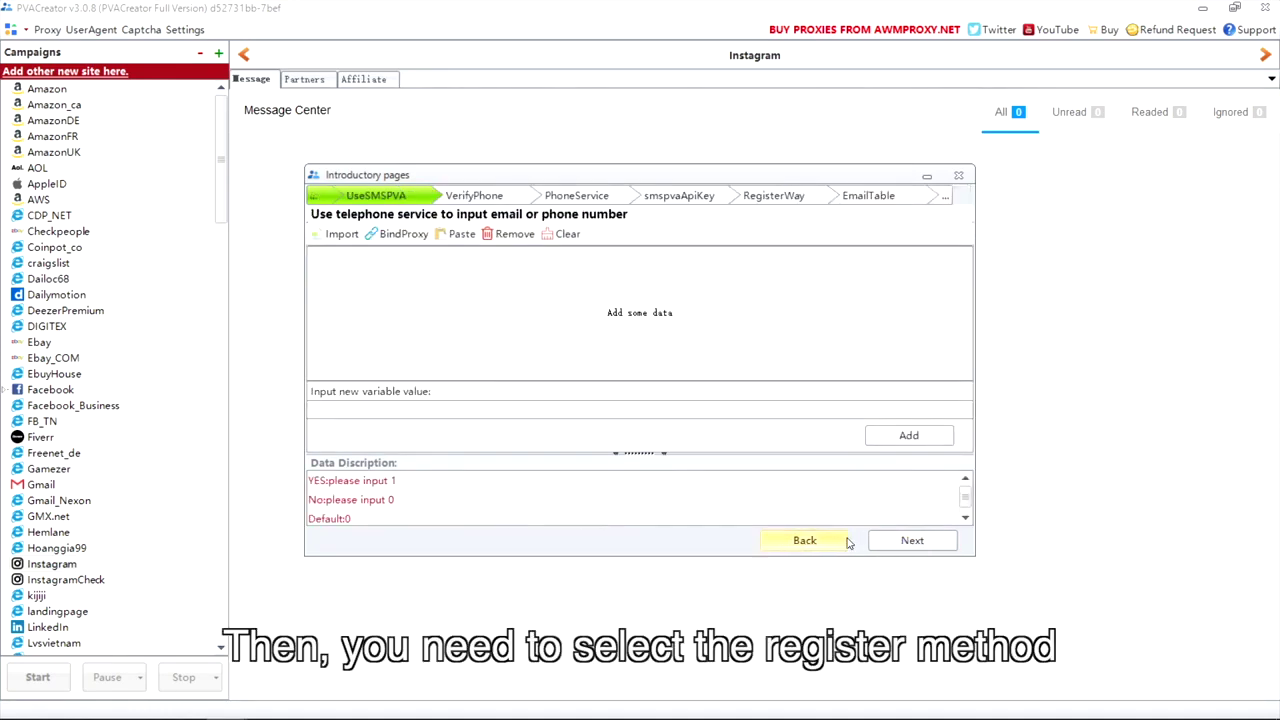
Add 1 as the UseSMSPVA telephone service value and advance to the phone service step
{"action": "left_click", "coordinate": [614, 409]}
{"action": "type", "text": "1"}
{"action": "left_click", "coordinate": [905, 438]}
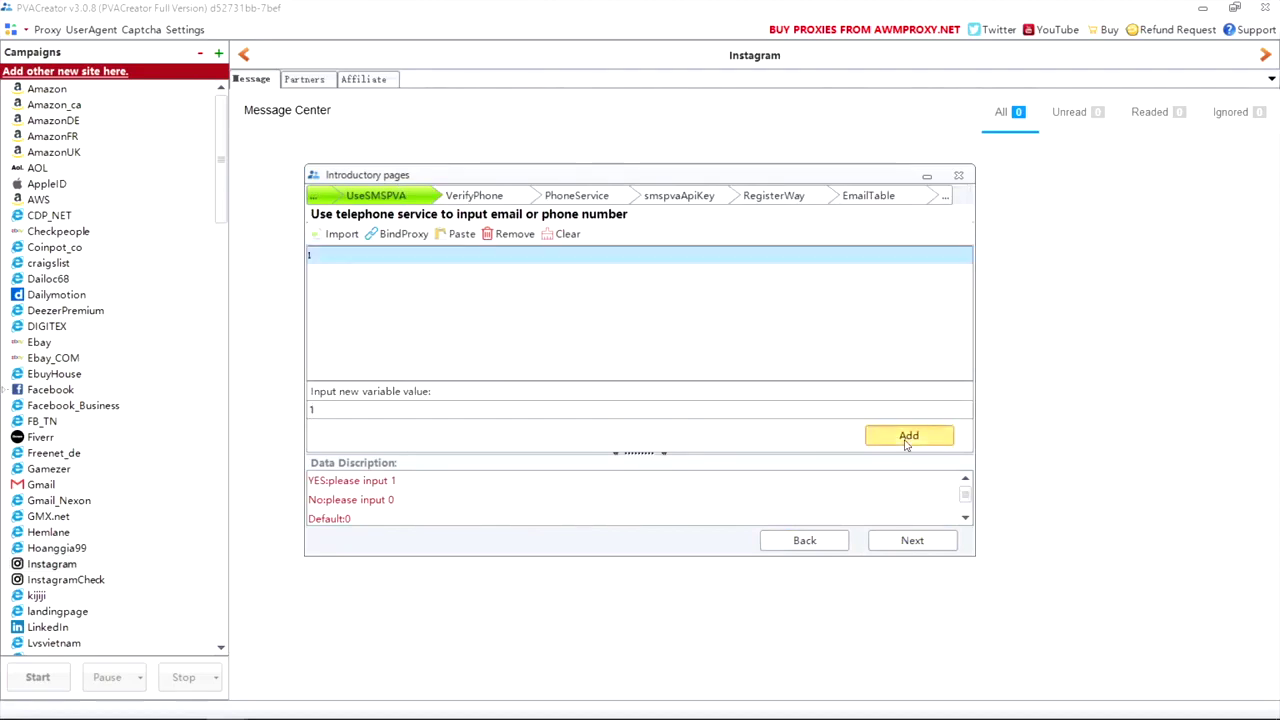
{"action": "left_click", "coordinate": [912, 540]}
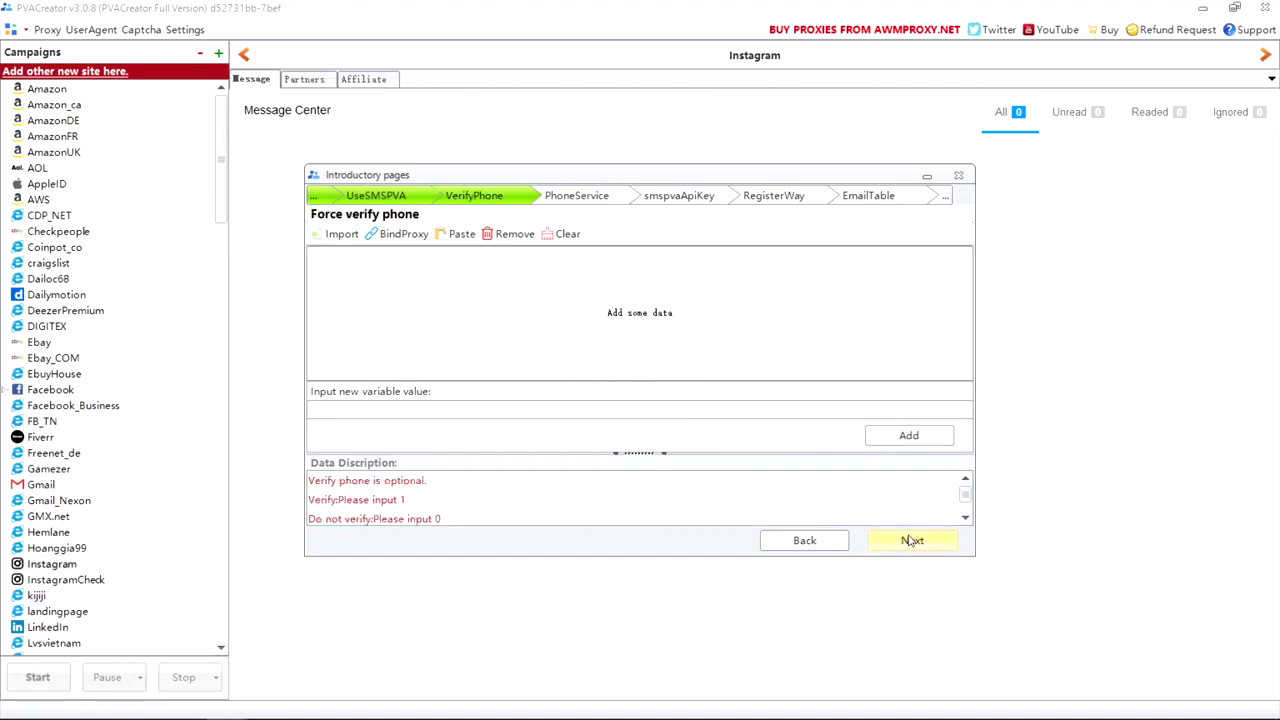
{"action": "left_click", "coordinate": [912, 540]}
Add 1 as PhoneService to choose 5sim, then advance to the _2CaptchaApiKey step
{"action": "left_click", "coordinate": [697, 412]}
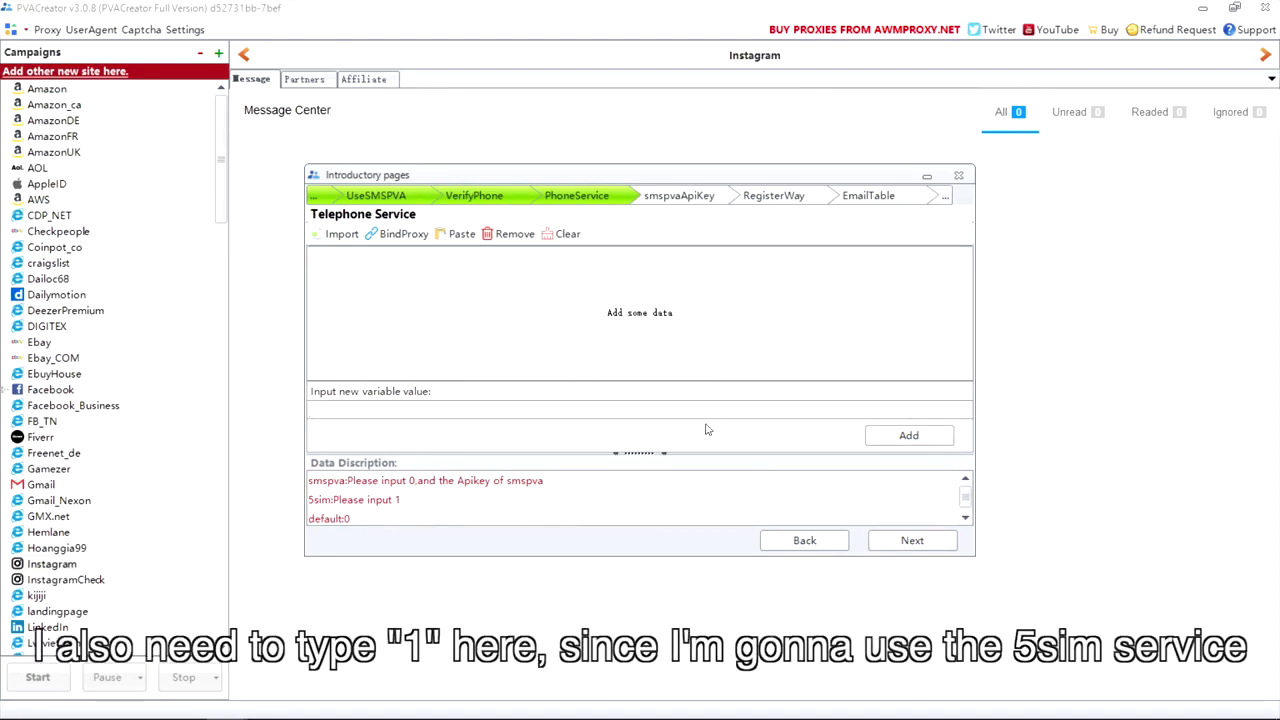
{"action": "type", "text": "1"}
{"action": "left_click", "coordinate": [868, 435]}
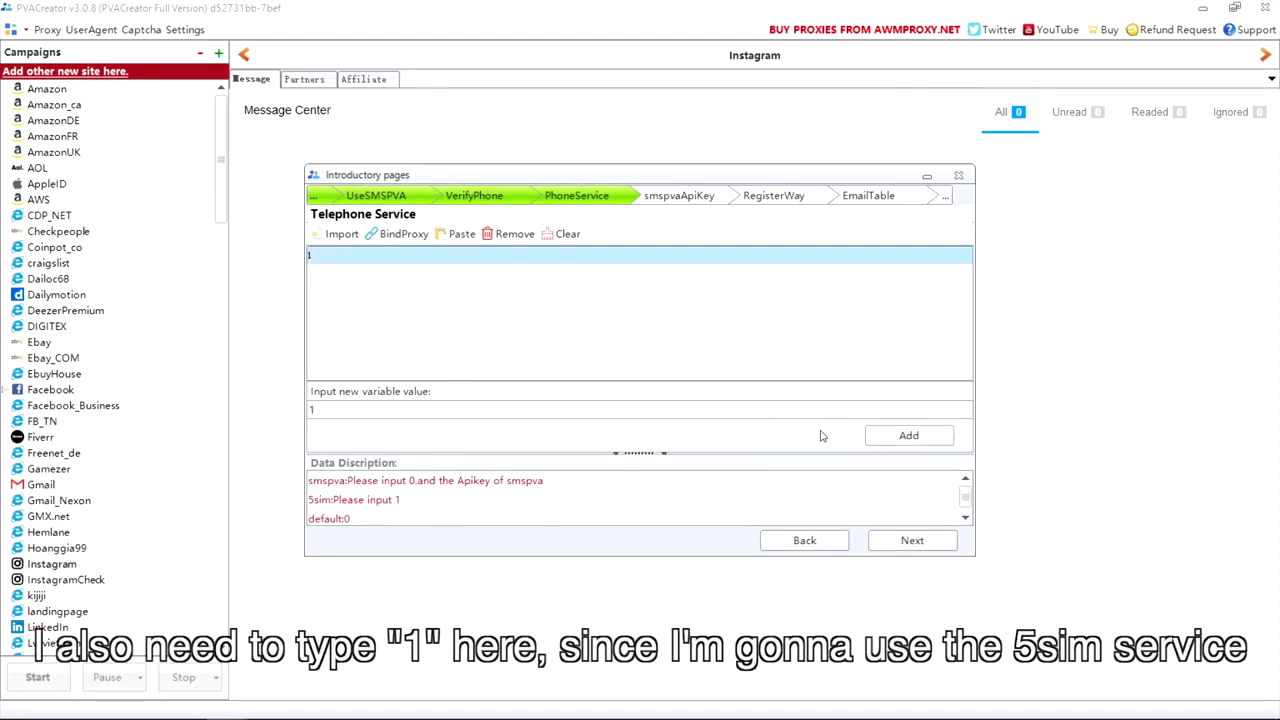
{"action": "left_click", "coordinate": [912, 540]}
{"action": "left_click", "coordinate": [912, 540]}
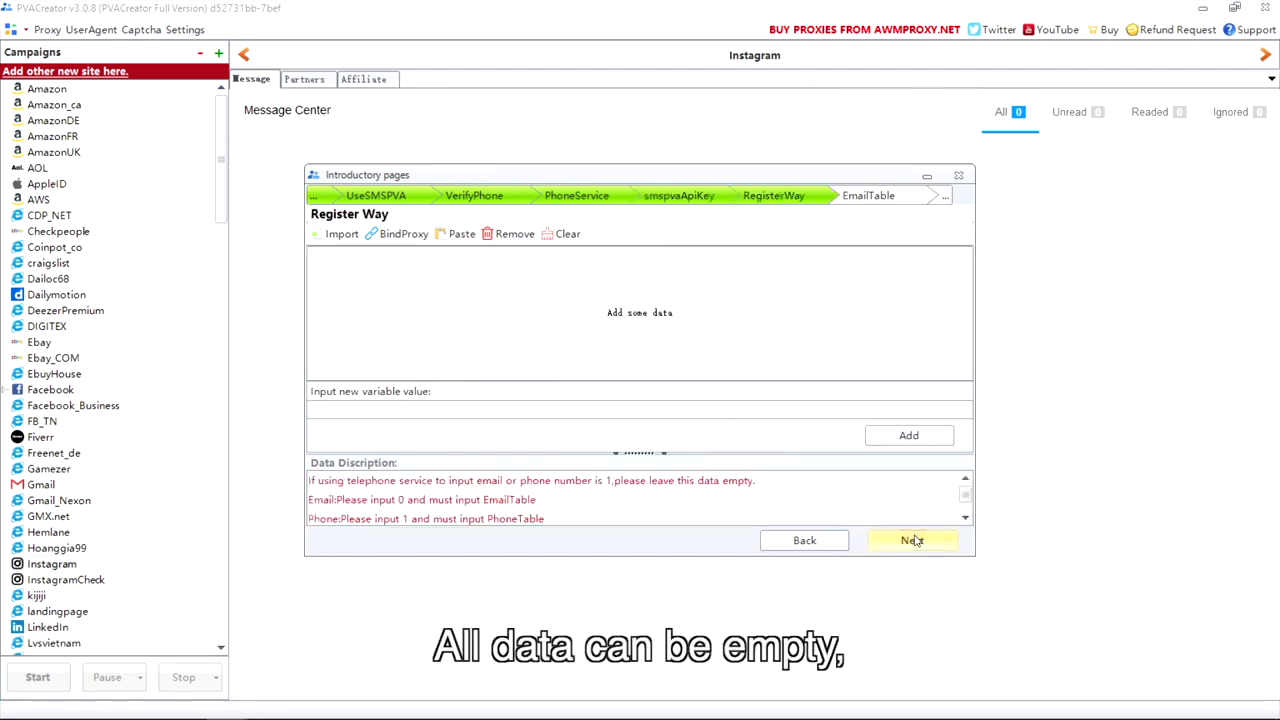
{"action": "left_click", "coordinate": [912, 540]}
{"action": "left_click", "coordinate": [912, 540]}
{"action": "left_click", "coordinate": [912, 540]}
{"action": "left_click", "coordinate": [912, 540]}
{"action": "left_click", "coordinate": [912, 540]}
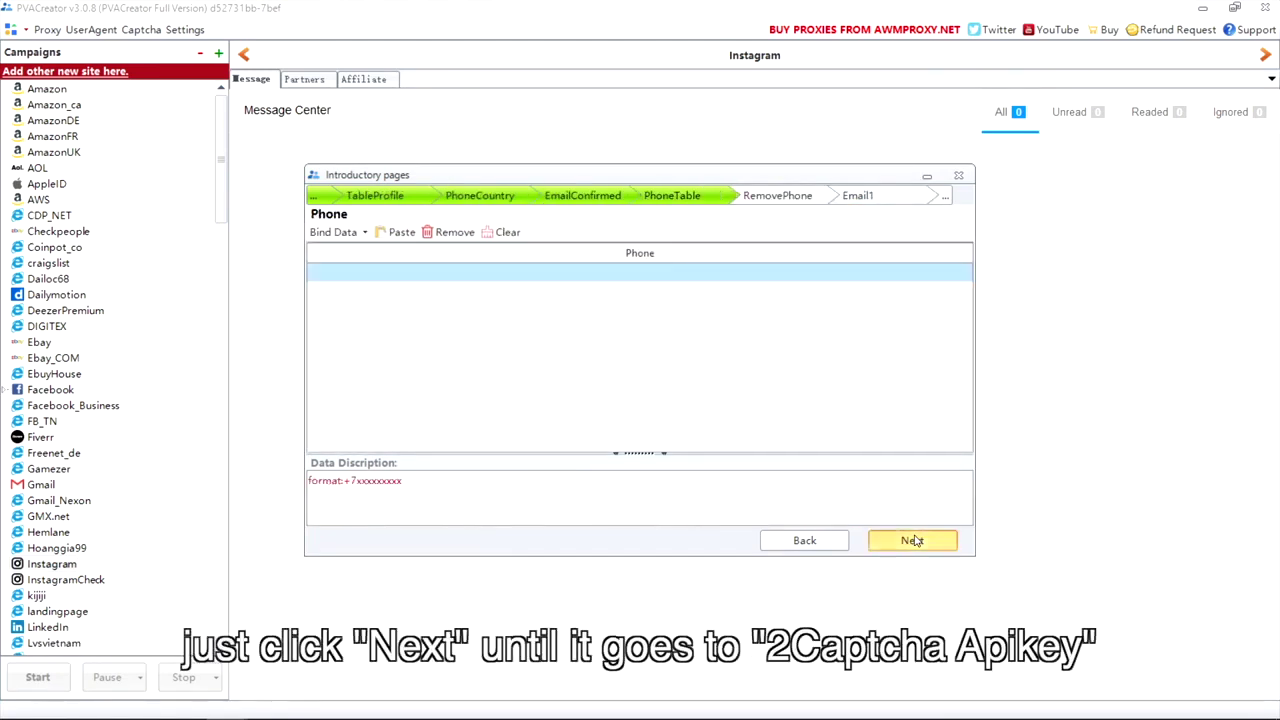
{"action": "left_click", "coordinate": [912, 540]}
{"action": "left_click", "coordinate": [912, 540]}
{"action": "left_click", "coordinate": [912, 540]}
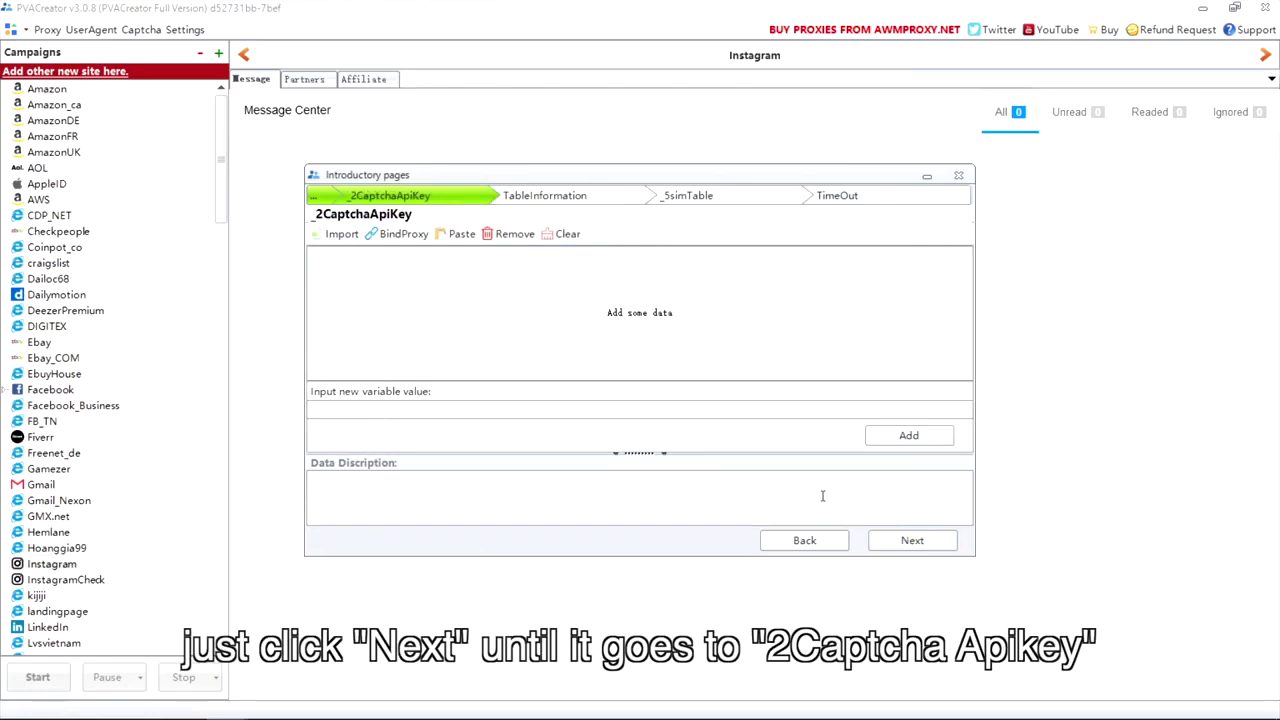
Paste the 2Captcha API key and add it to the list
{"action": "left_click", "coordinate": [718, 410]}
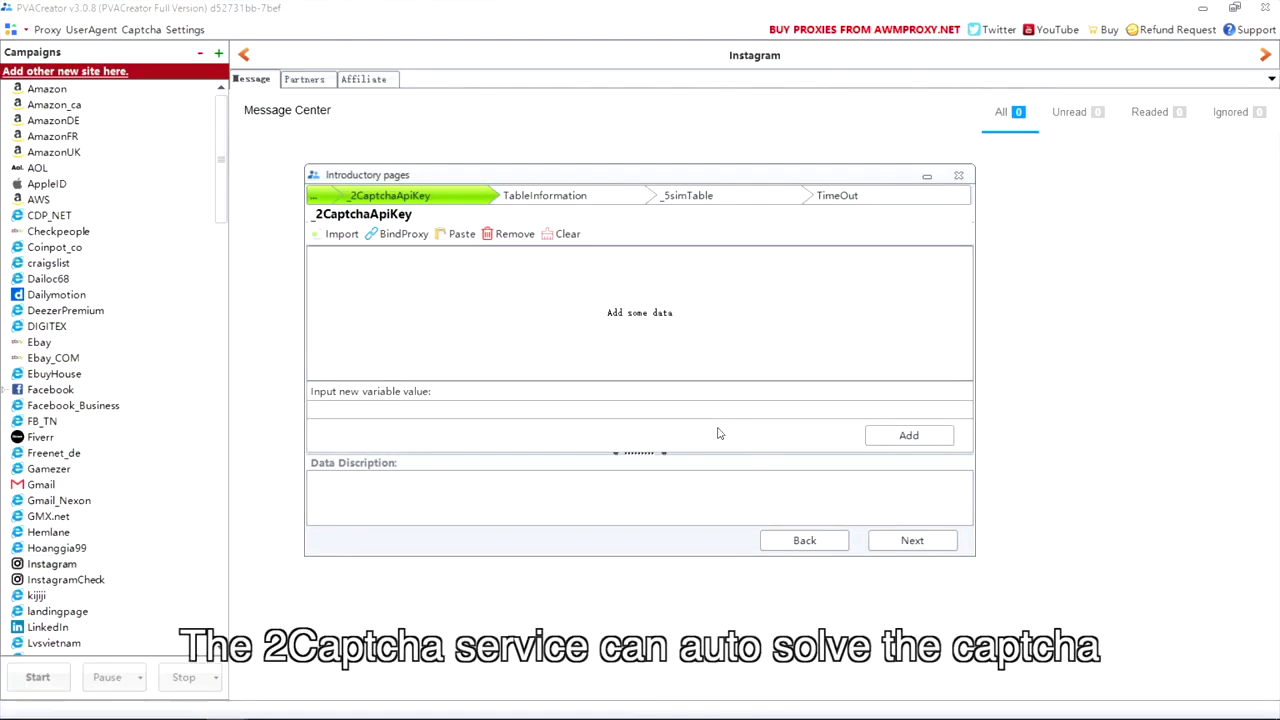
{"action": "key", "text": "ctrl+v"}
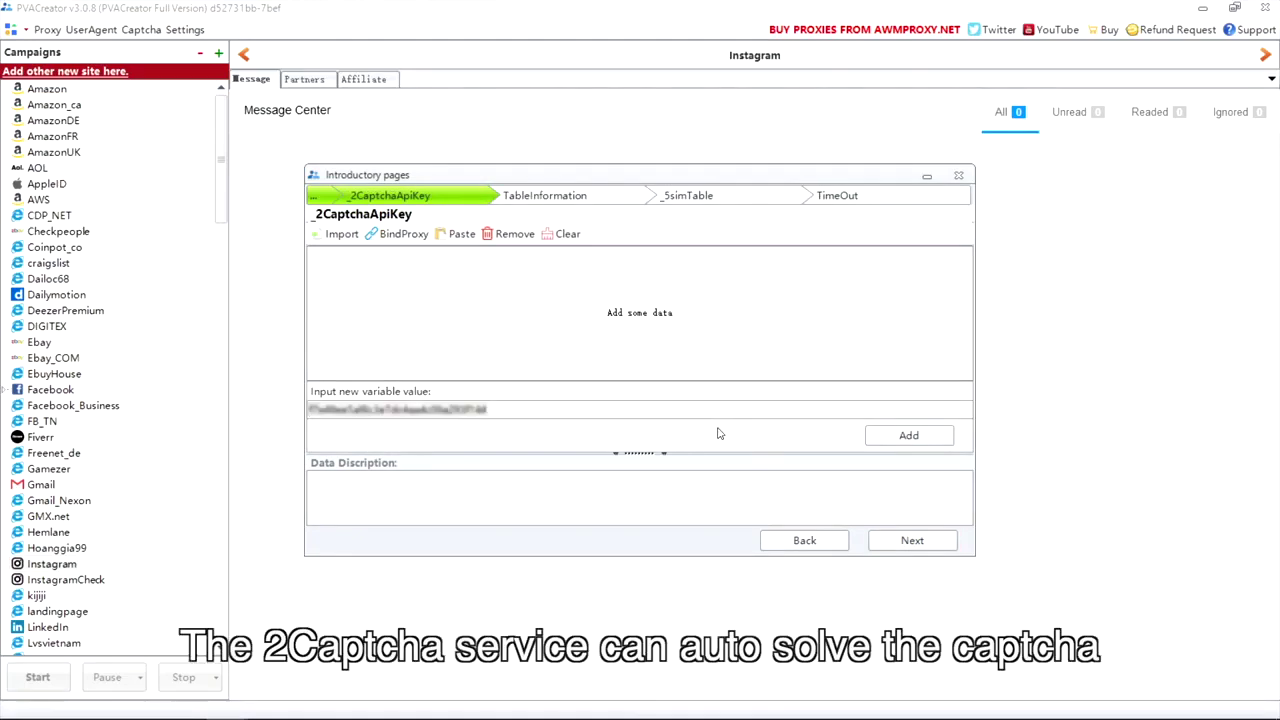
{"action": "left_click", "coordinate": [868, 436]}
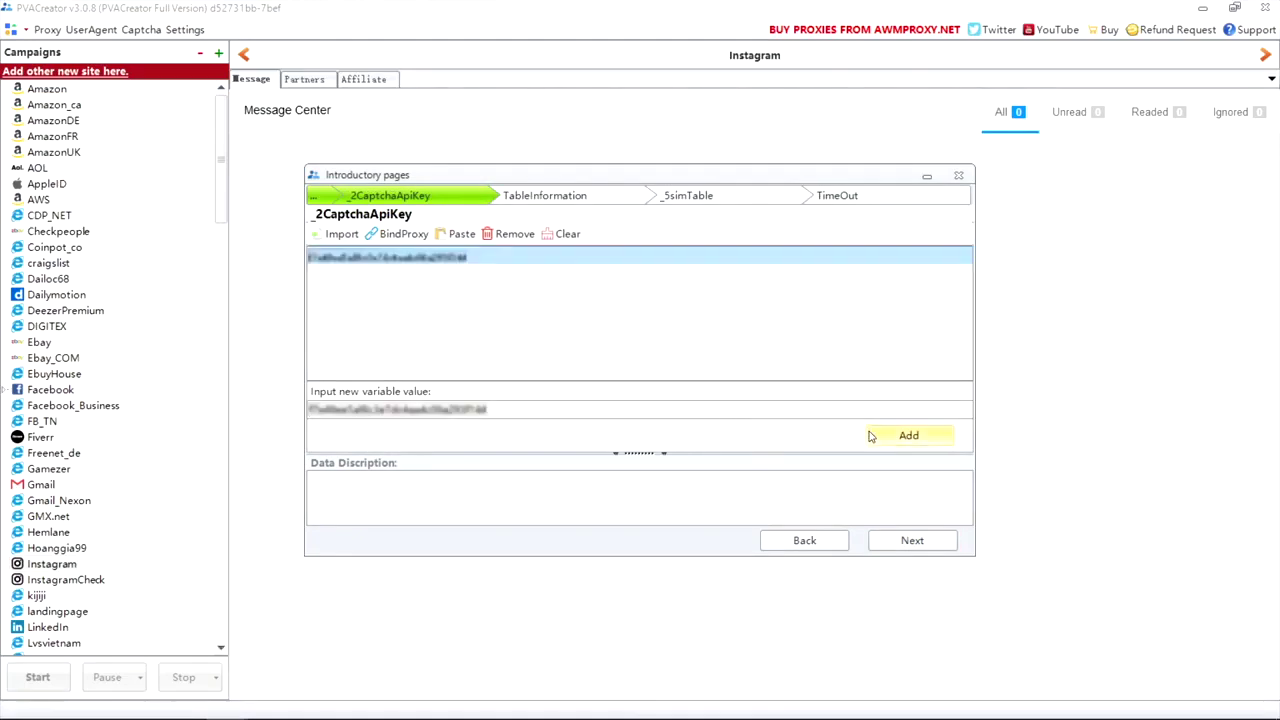
Set the 5sim country to 0 and finish creating the 'ins' campaign
{"action": "left_click", "coordinate": [914, 541]}
{"action": "left_click", "coordinate": [912, 541]}
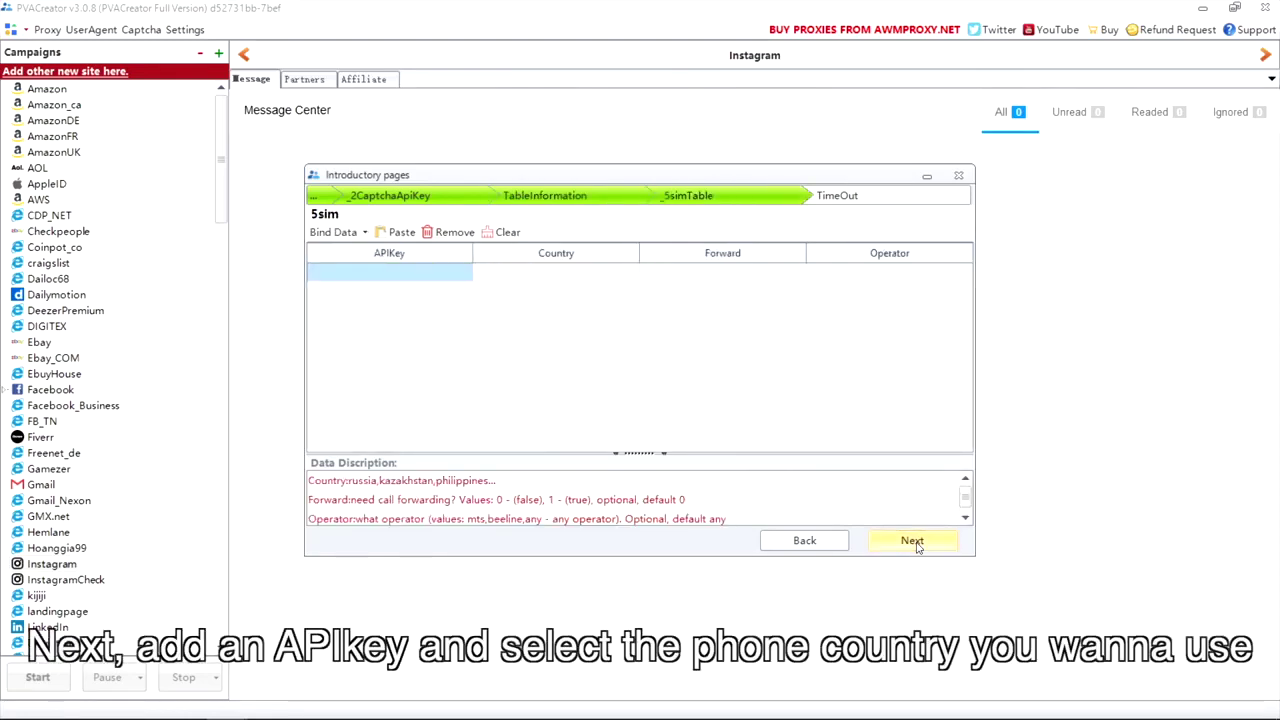
{"action": "key", "text": "Tab"}
{"action": "type", "text": "0"}
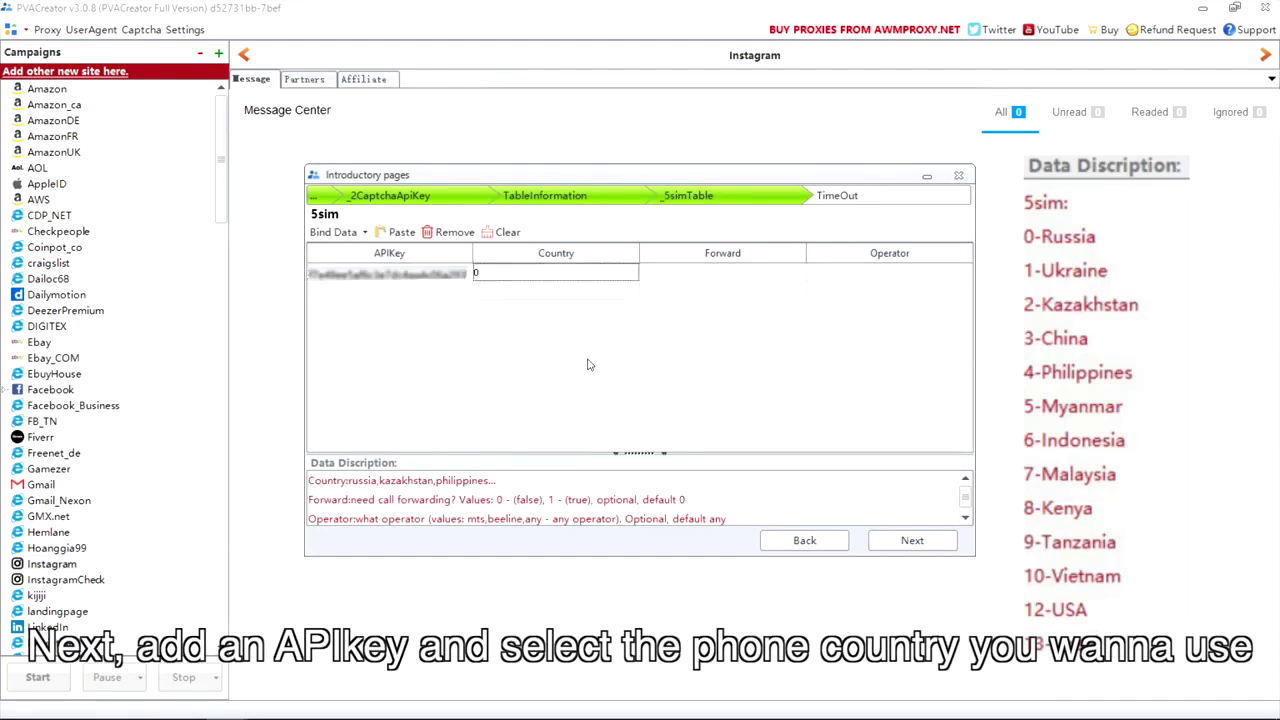
{"action": "left_click", "coordinate": [910, 540]}
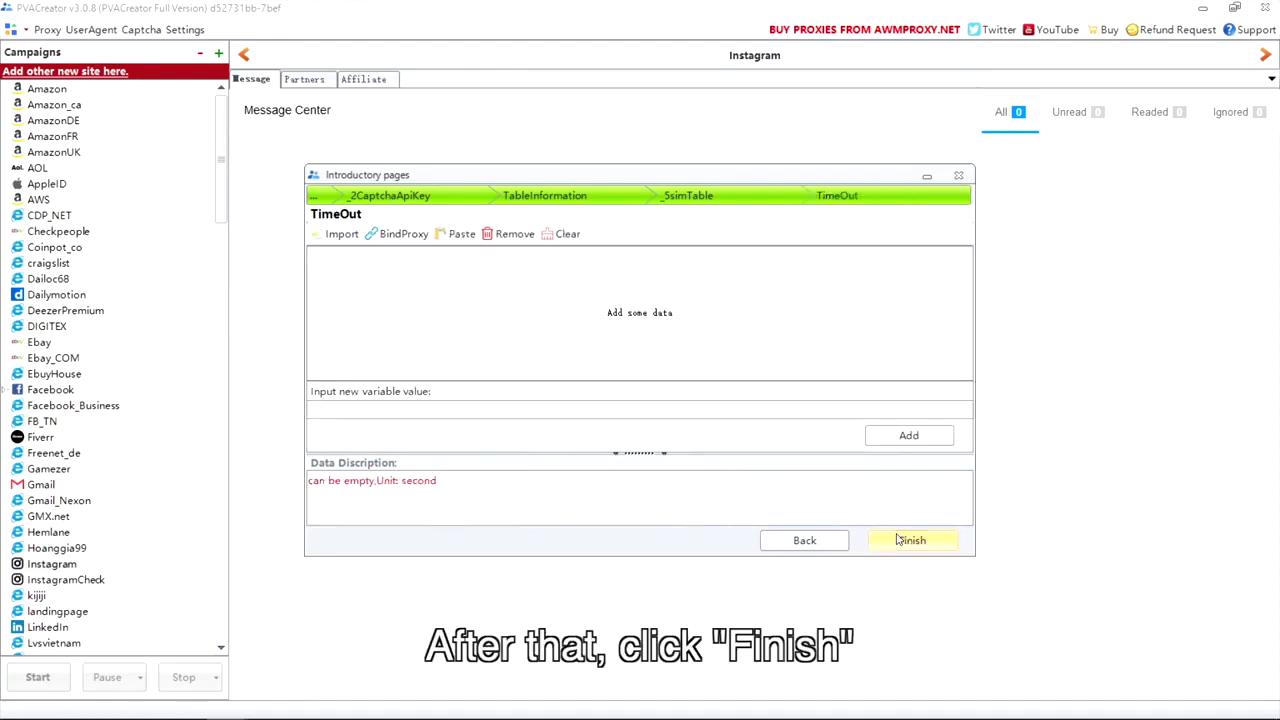
{"action": "left_click", "coordinate": [899, 540]}
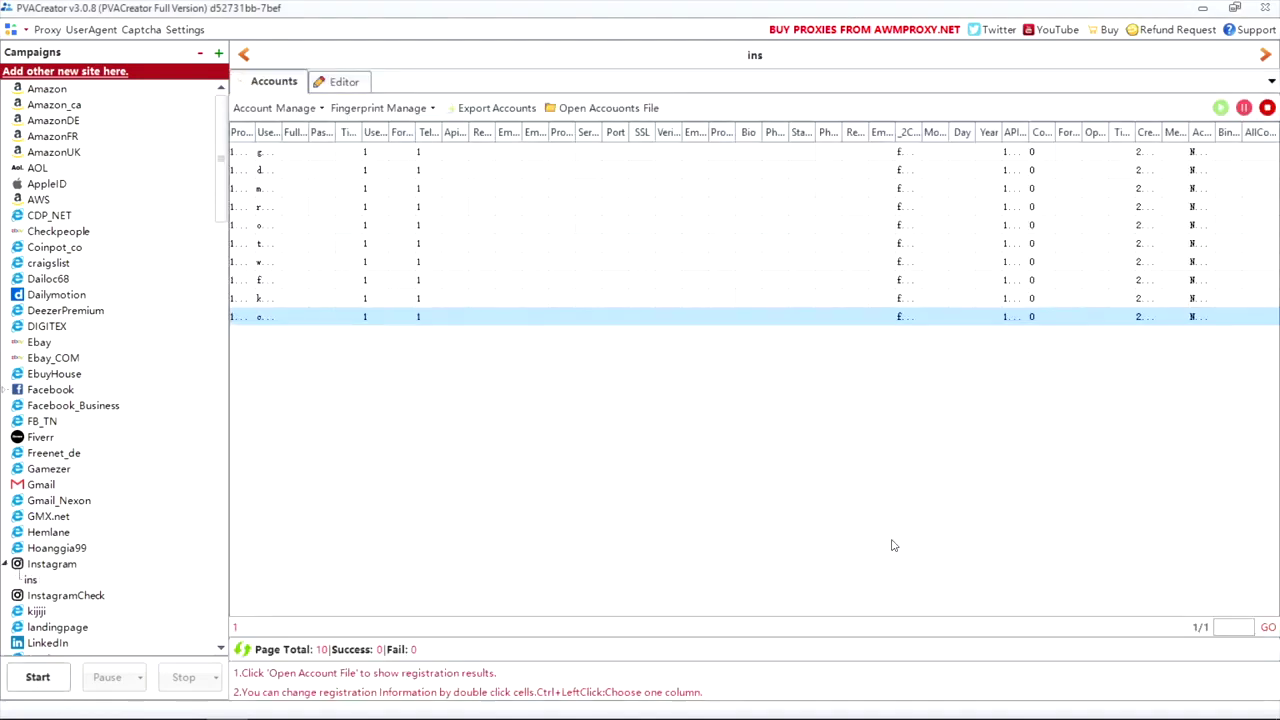
In Settings, set Thread Count to 5 and Proxy Type to Socks5
{"action": "left_click", "coordinate": [196, 30]}
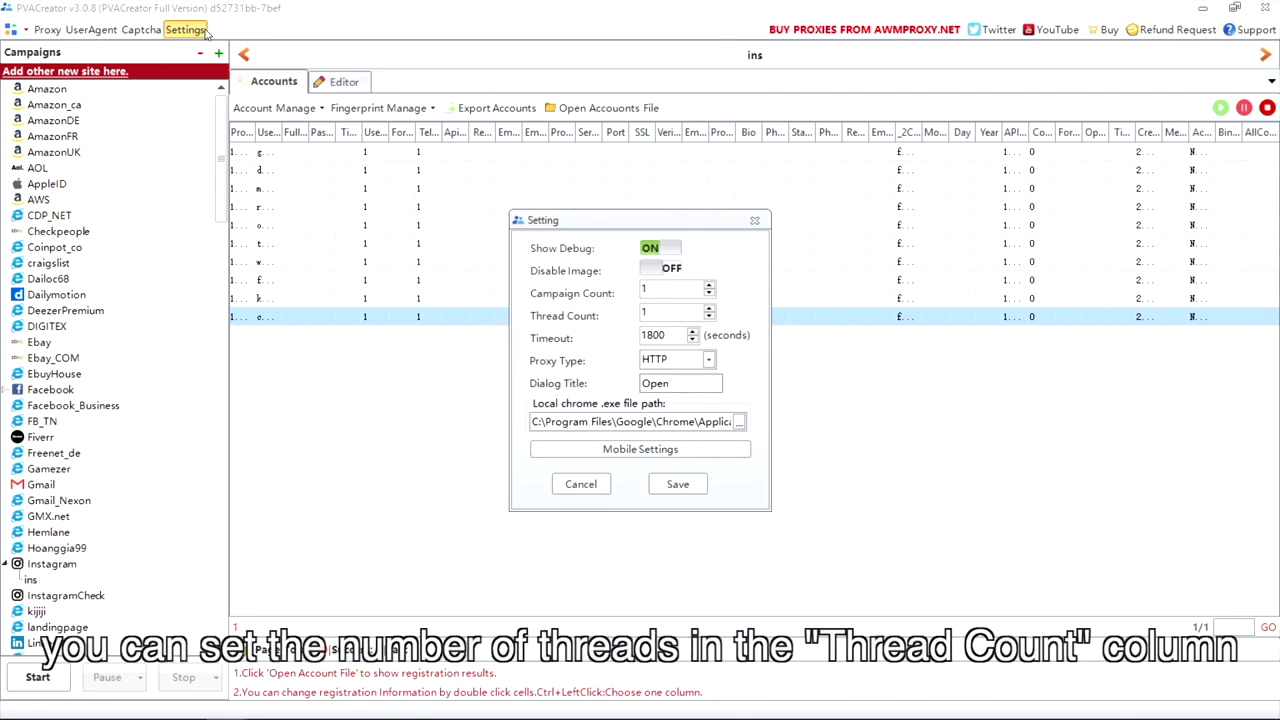
{"action": "double_click", "coordinate": [644, 312]}
{"action": "type", "text": "5"}
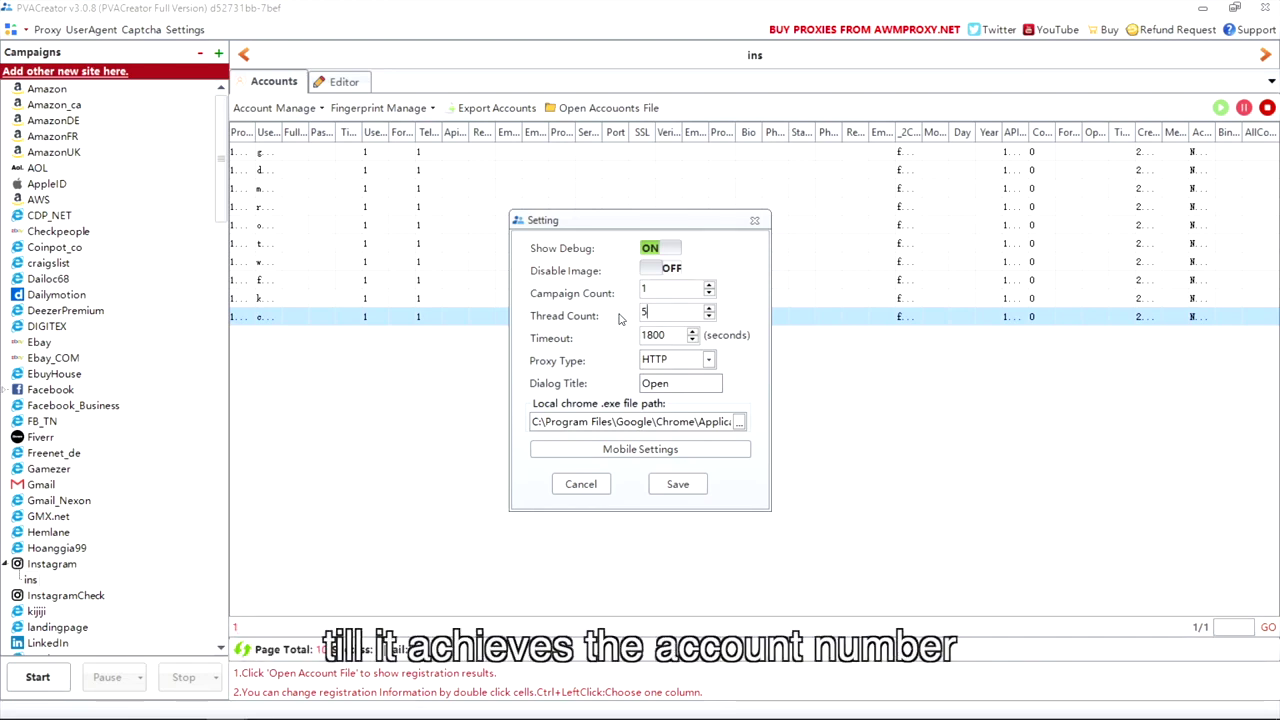
{"action": "left_click", "coordinate": [705, 359]}
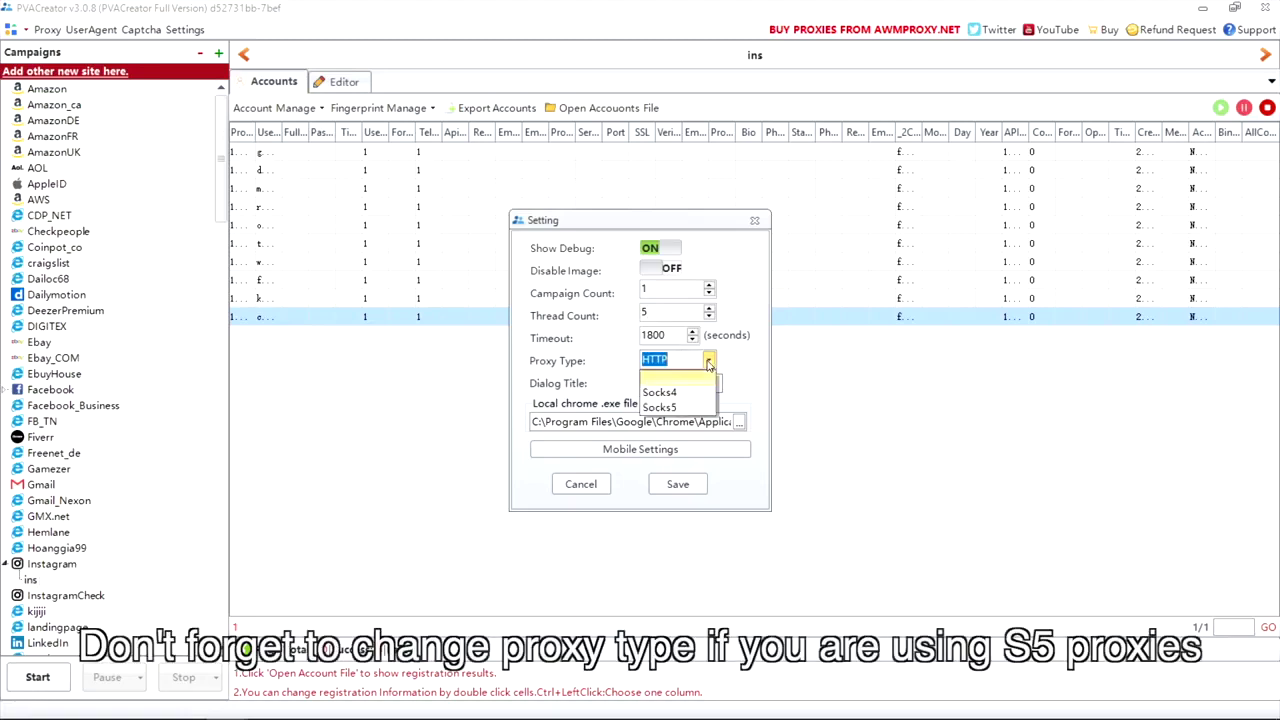
{"action": "left_click", "coordinate": [690, 407]}
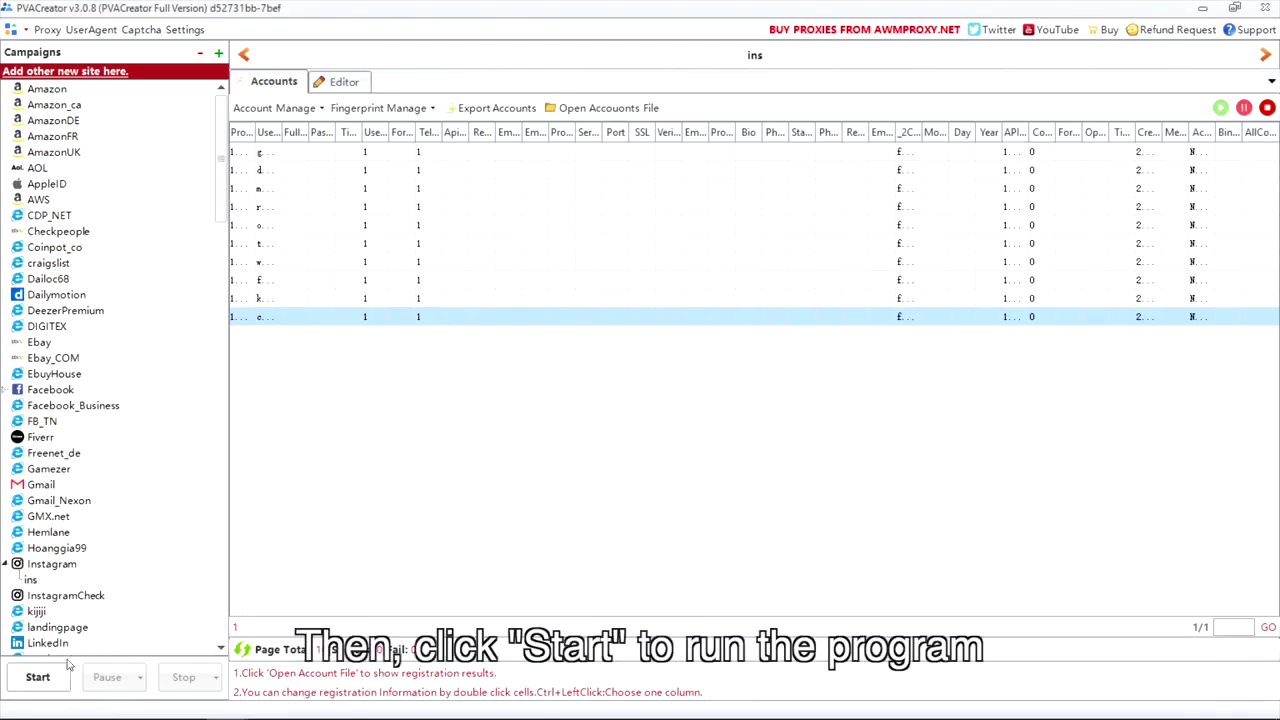
Set the campaign's run times to 3 and enable Run between time including Wednesday
{"action": "left_click", "coordinate": [40, 676]}
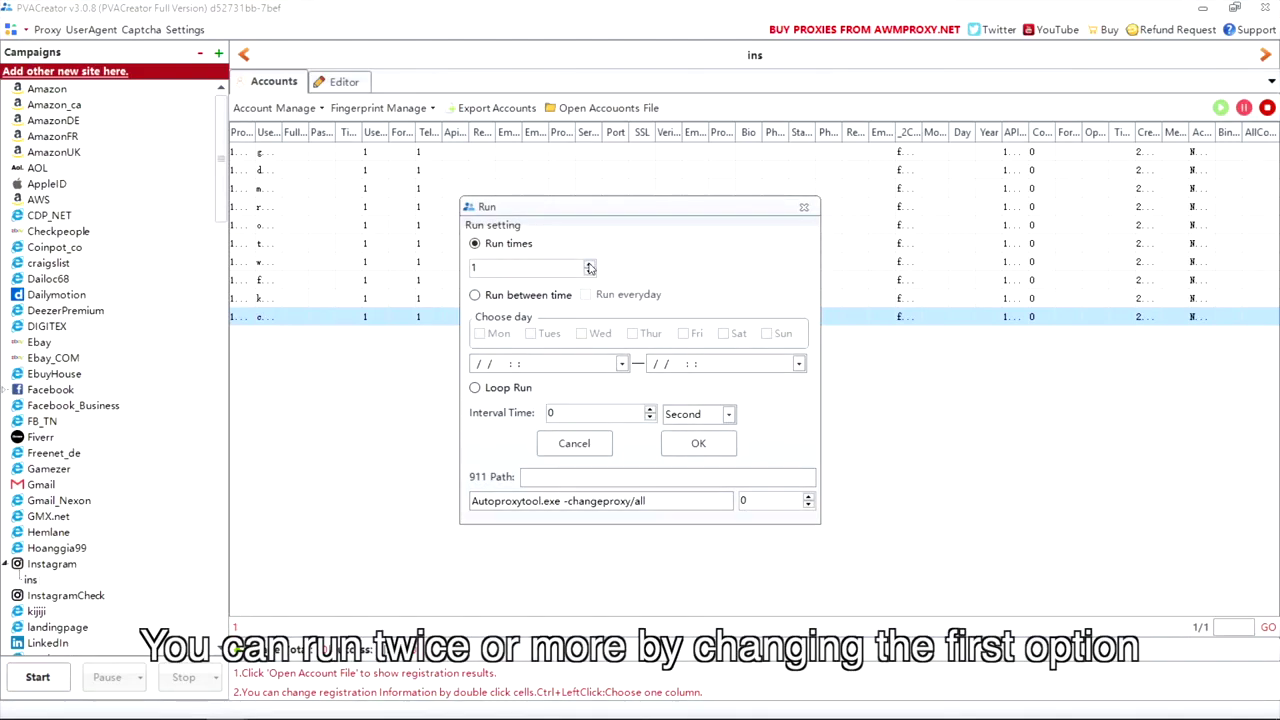
{"action": "left_click", "coordinate": [590, 264]}
{"action": "left_click", "coordinate": [590, 264]}
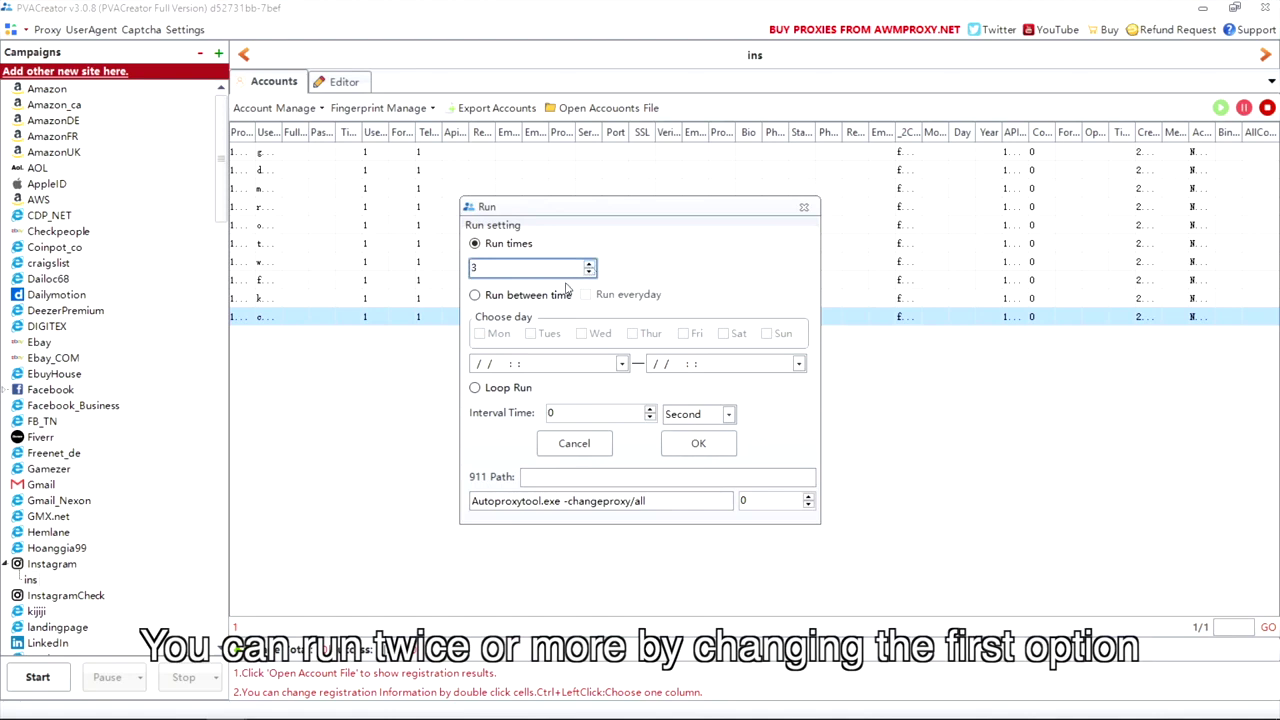
{"action": "left_click", "coordinate": [560, 294]}
{"action": "left_click", "coordinate": [586, 294]}
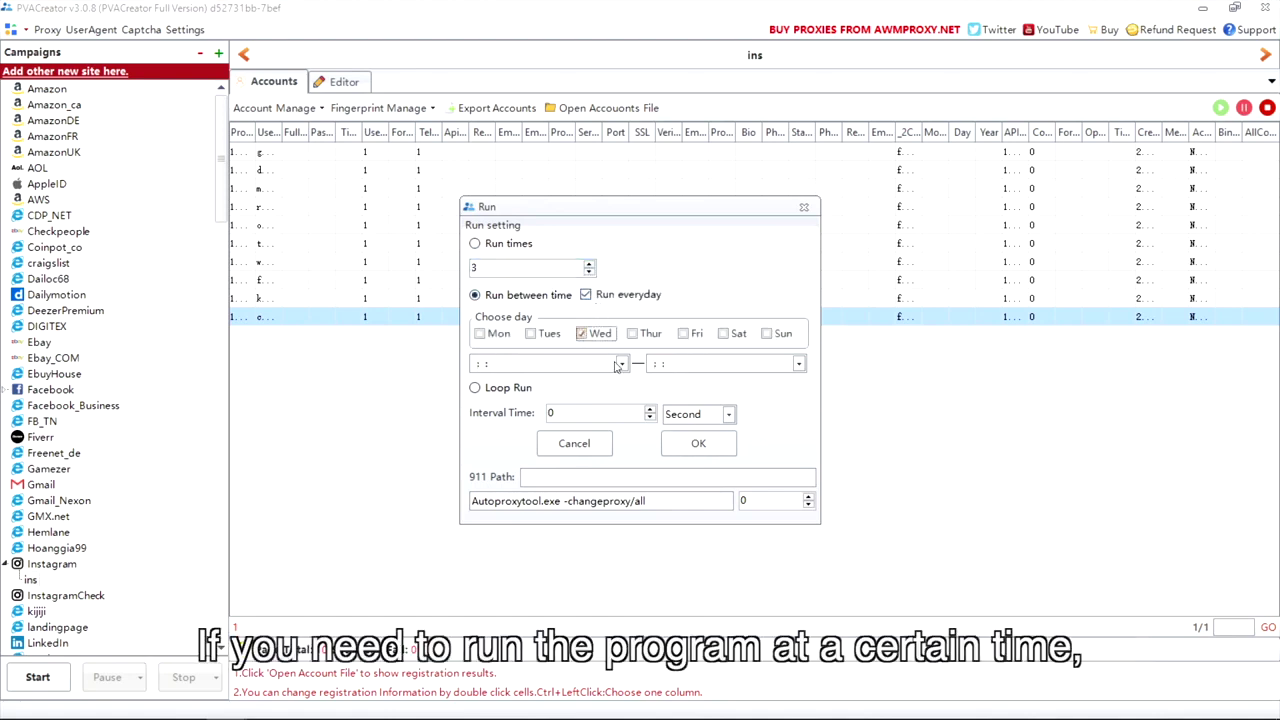
Set the run window from 00:05:00 to 00:35:00, choose Loop Run, and start running
{"action": "left_click", "coordinate": [620, 364]}
{"action": "left_click", "coordinate": [592, 418]}
{"action": "left_click", "coordinate": [798, 363]}
{"action": "left_click", "coordinate": [770, 446]}
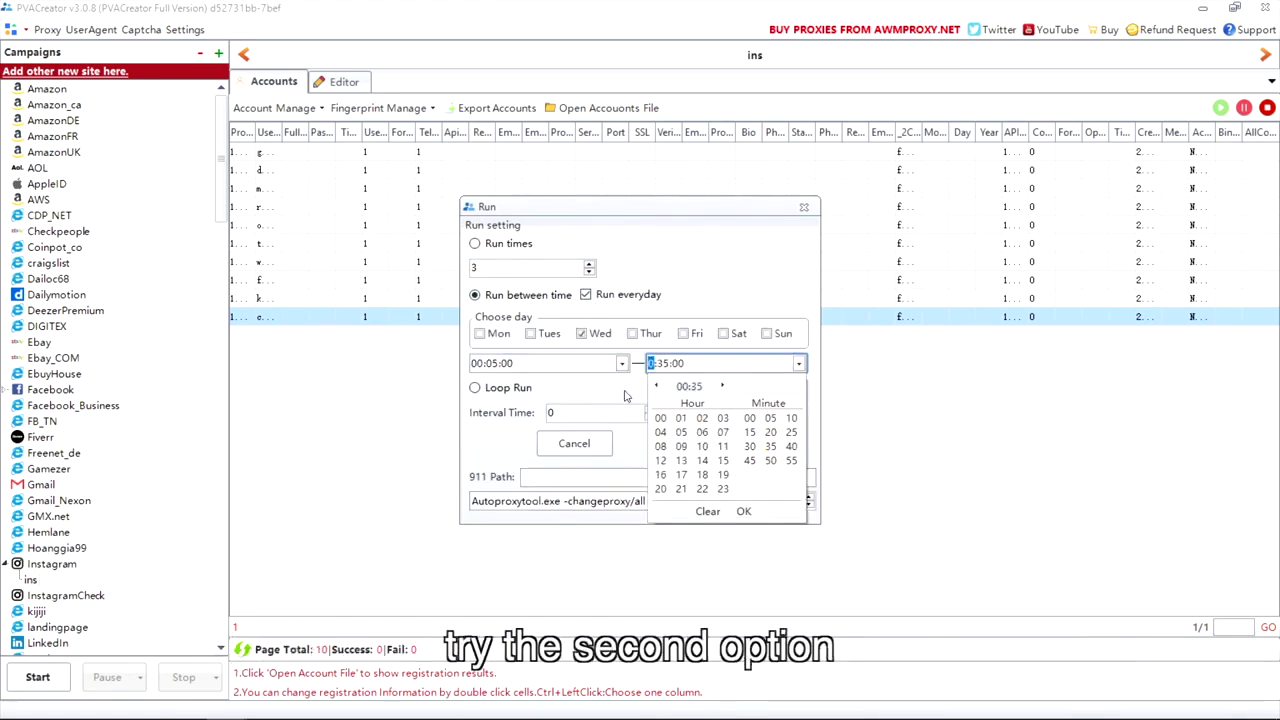
{"action": "left_click", "coordinate": [625, 396]}
{"action": "left_click", "coordinate": [508, 390]}
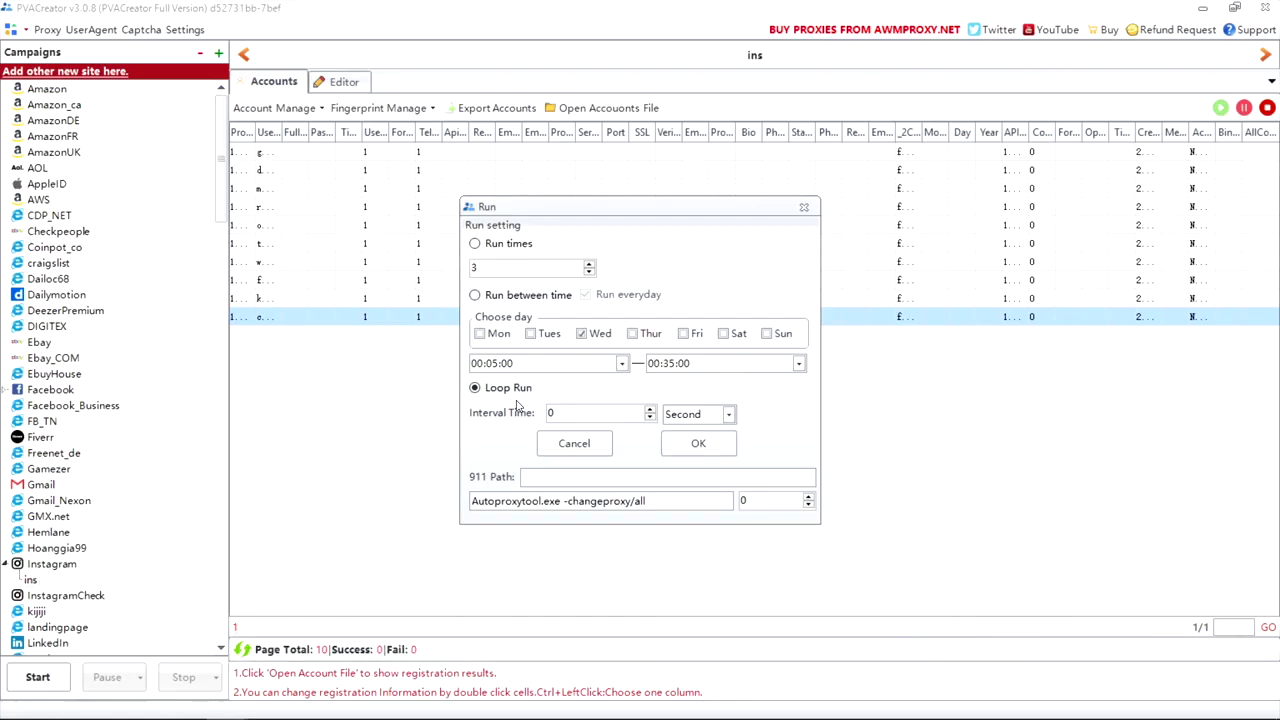
{"action": "left_click", "coordinate": [673, 444]}
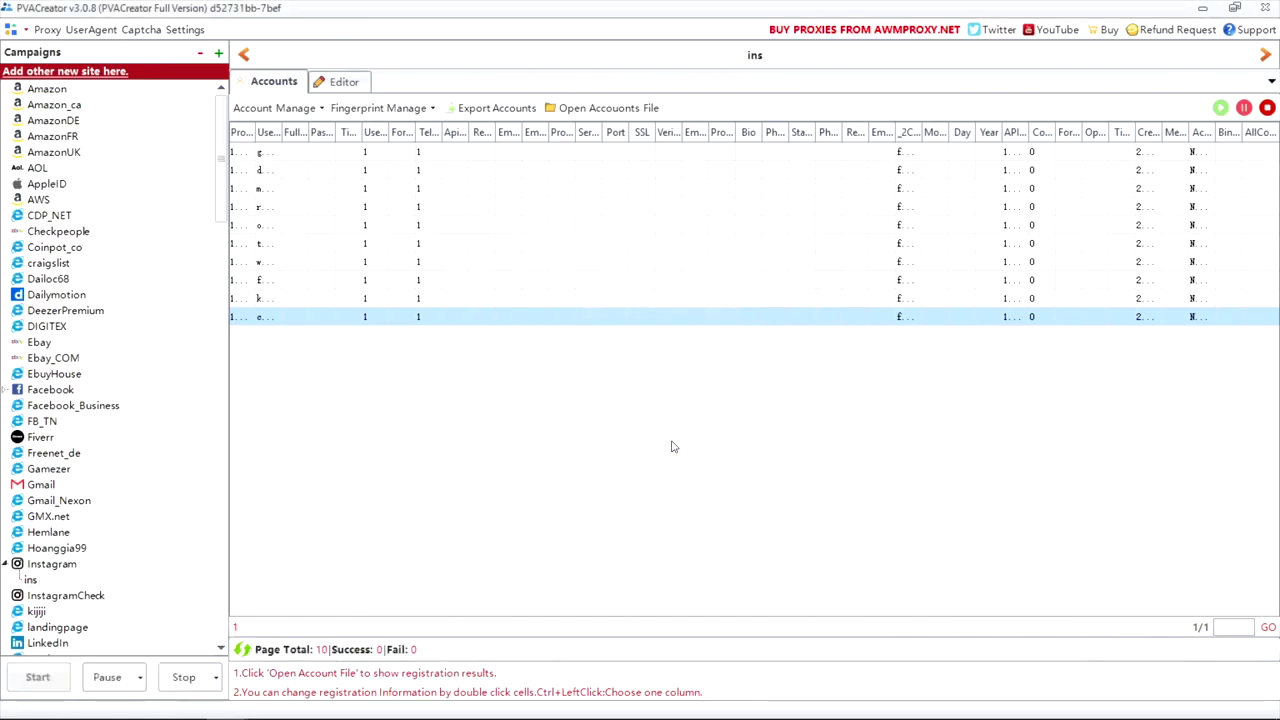